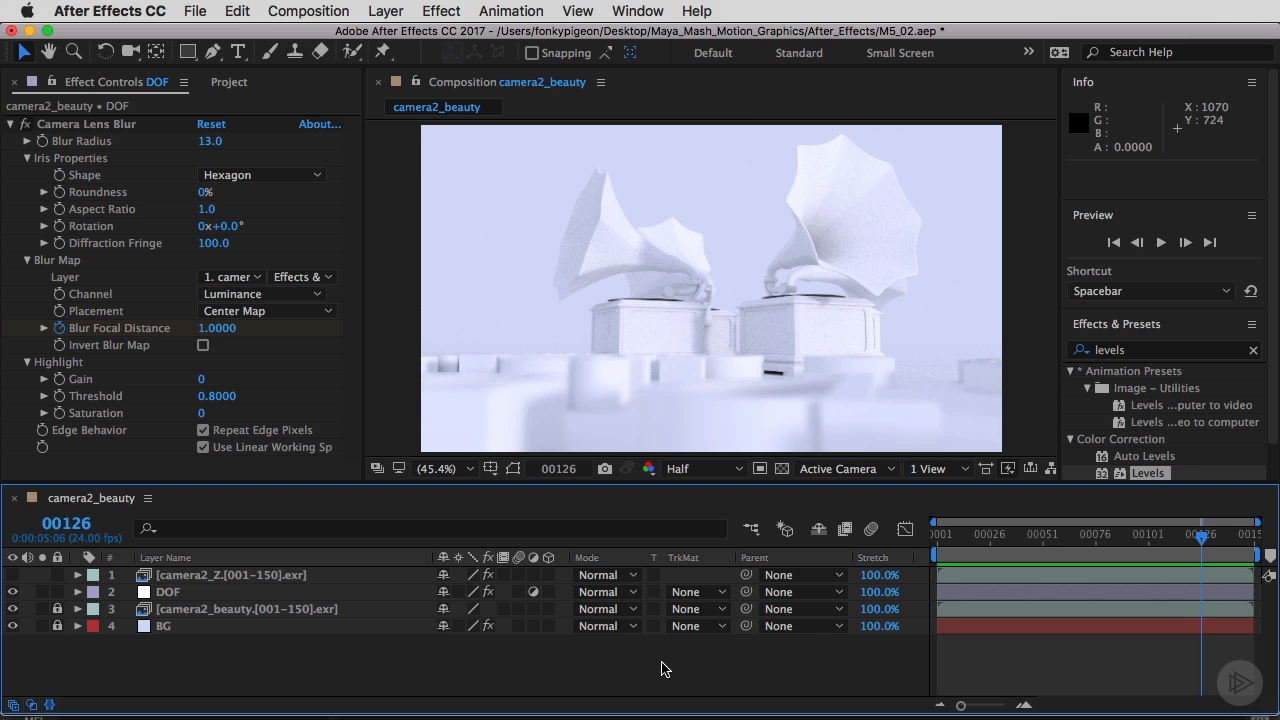
Create a new adjustment layer at the top of the comp and rename it CC.
key(super+alt+y)
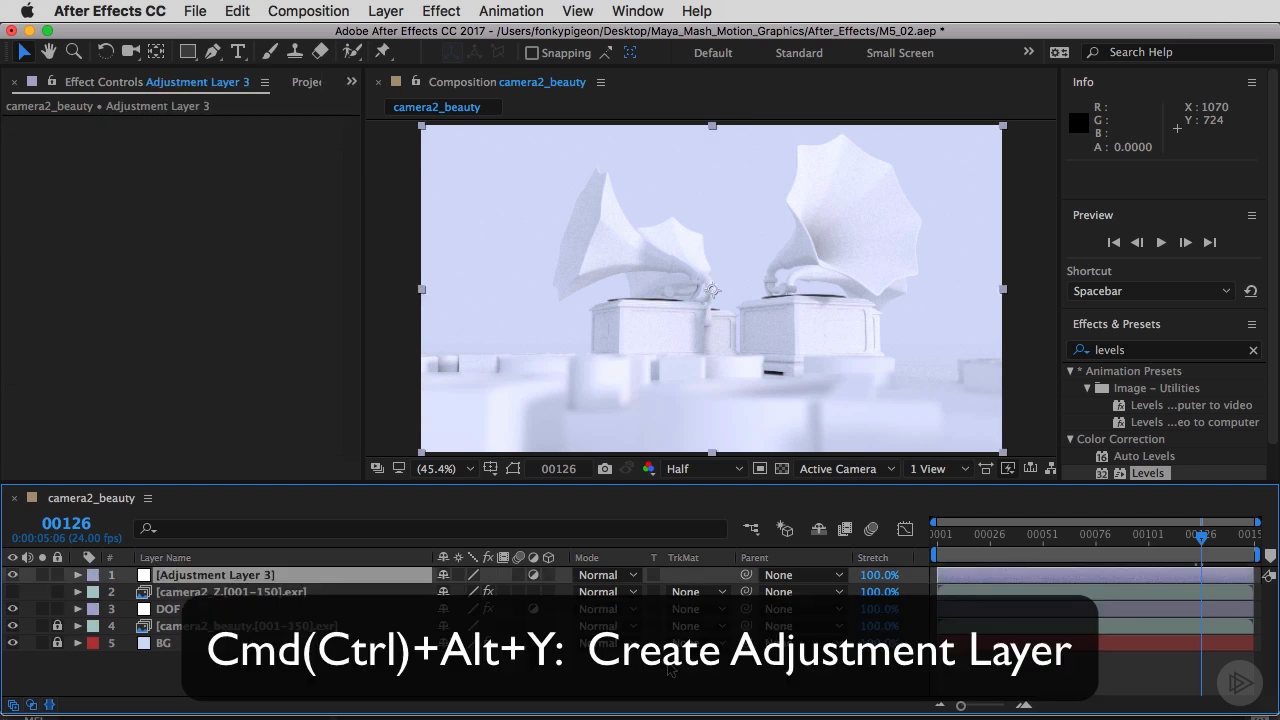
click(323, 575)
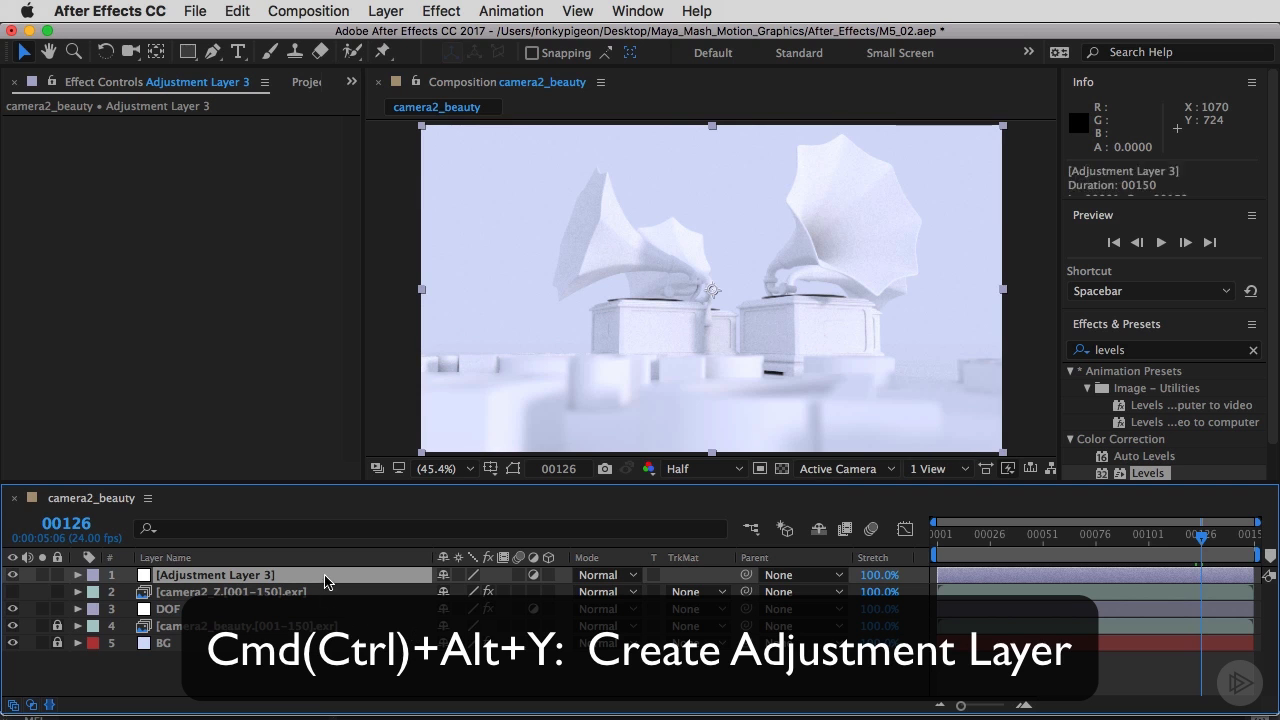
key(Return)
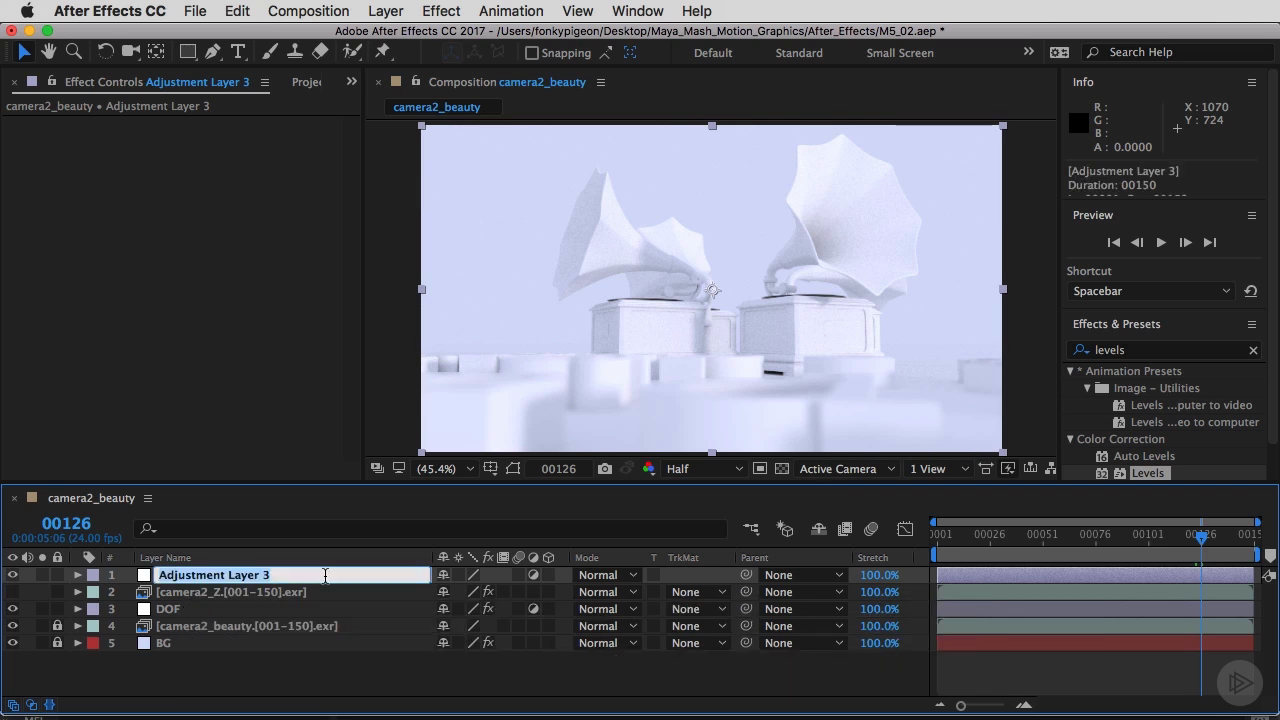
text(CC)
key(Return)
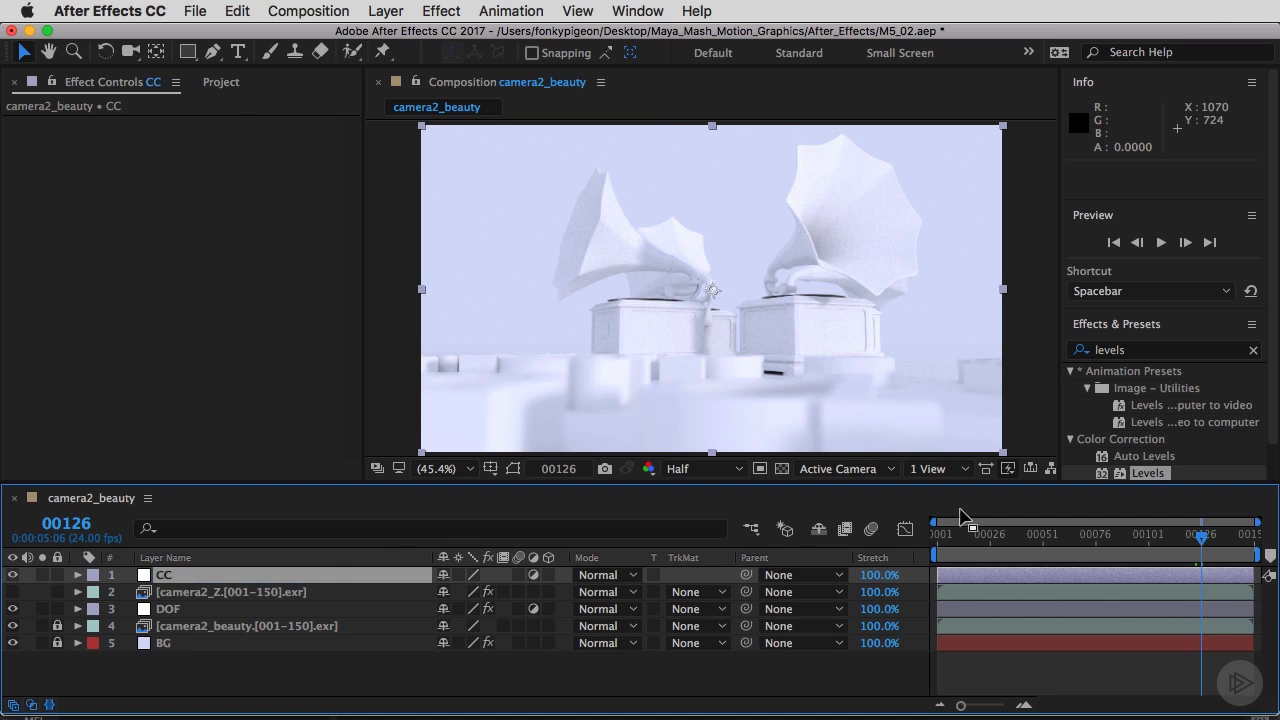
Try Levels on the CC layer with Output Black raised to 0.3882, then delete the Levels effect.
drag(1110, 478, 201, 280)
drag(60, 266, 157, 274)
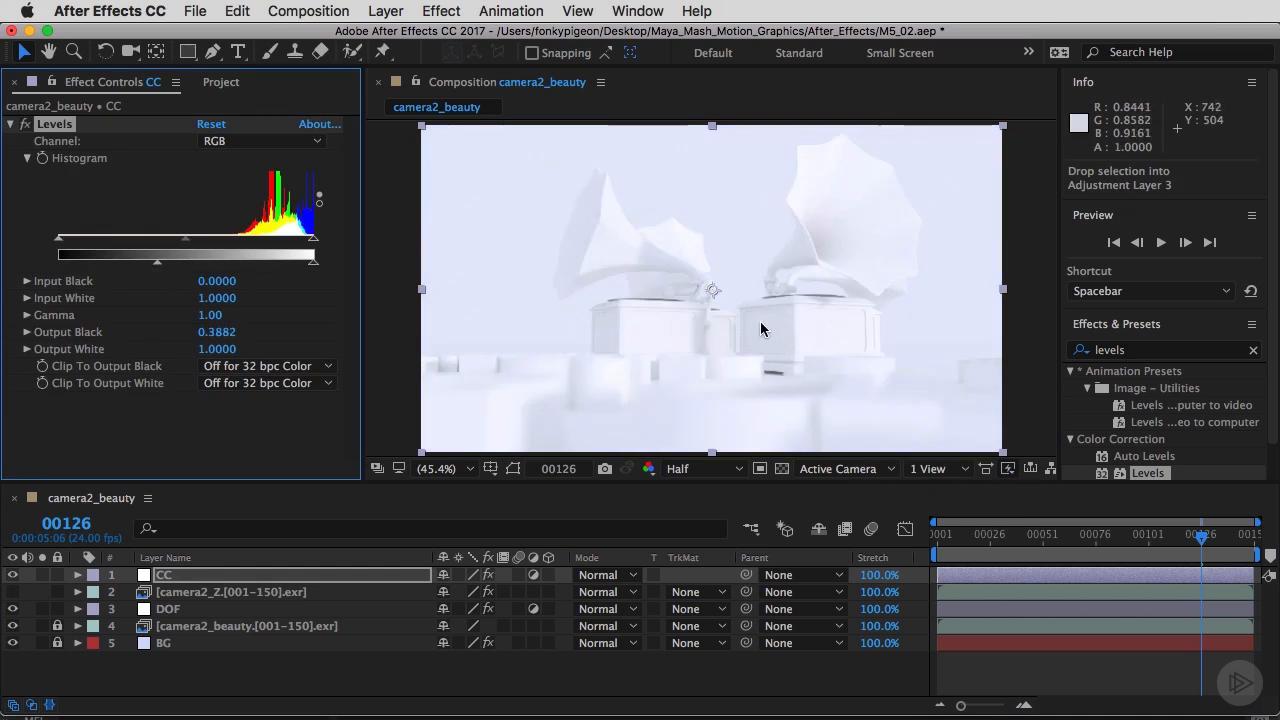
click(26, 124)
click(26, 124)
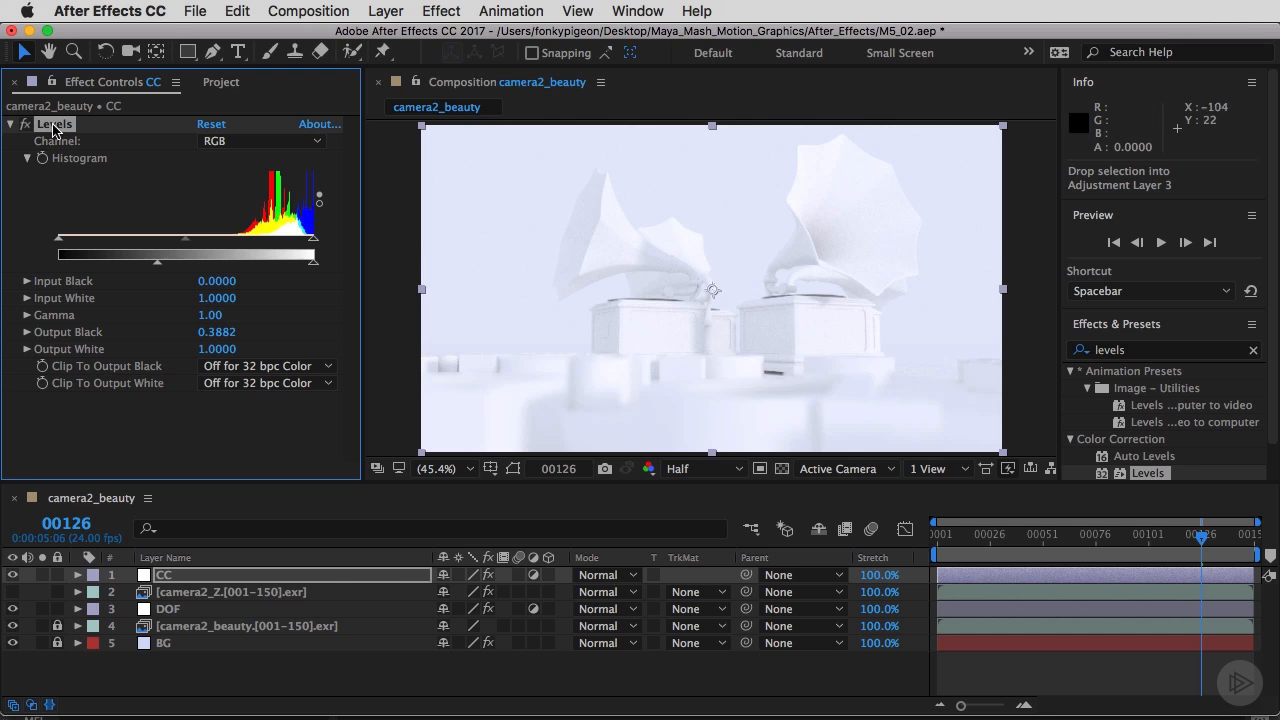
key(Delete)
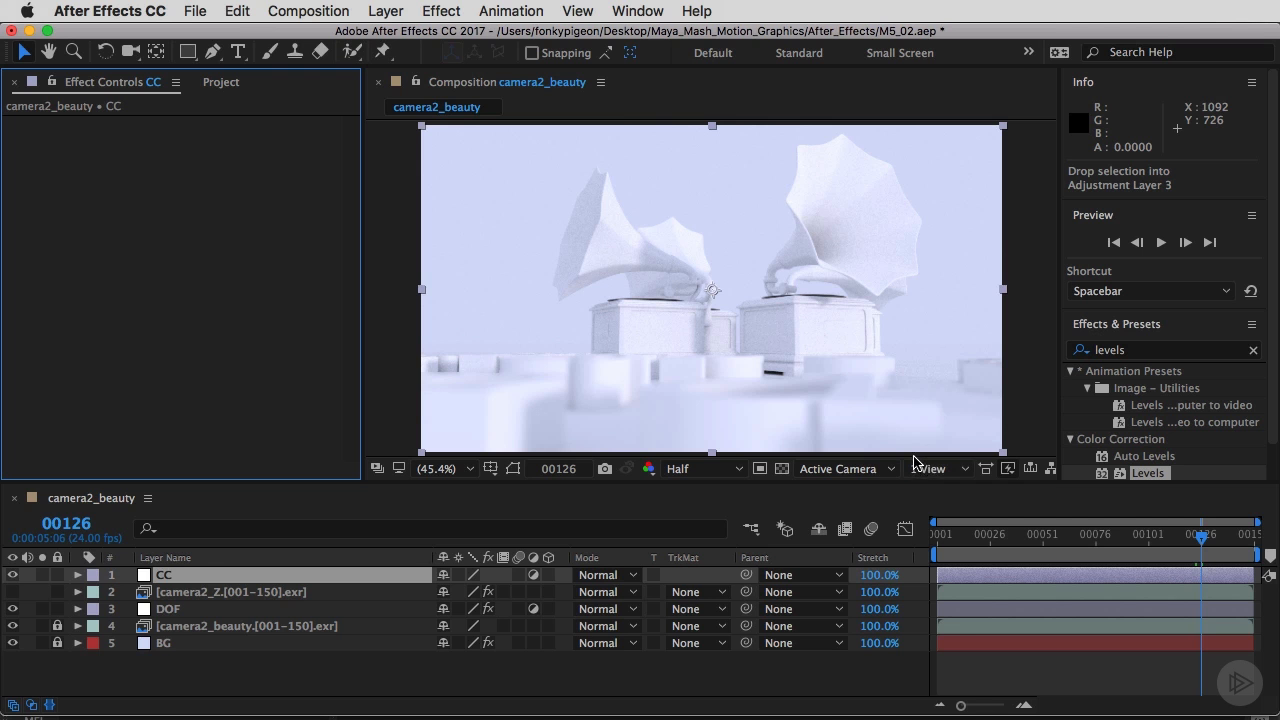
Search the effects for curves and apply Curves to the CC adjustment layer.
click(1250, 351)
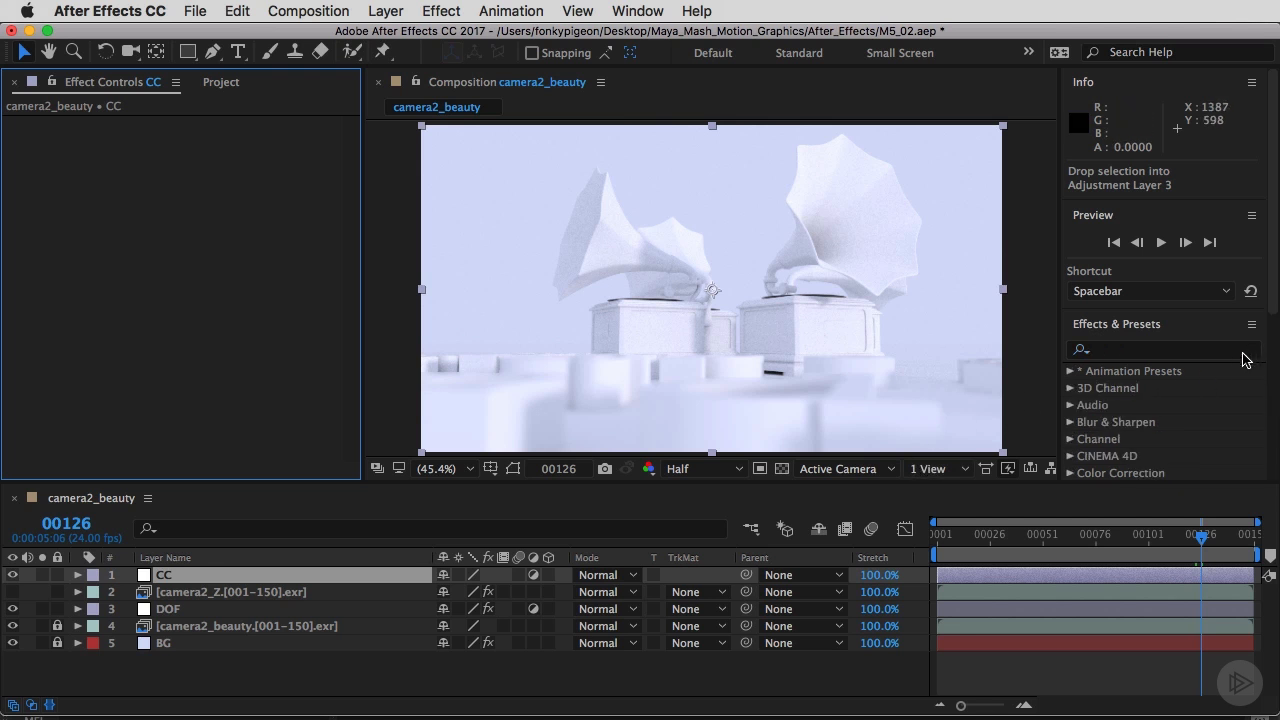
click(1175, 352)
text(curves)
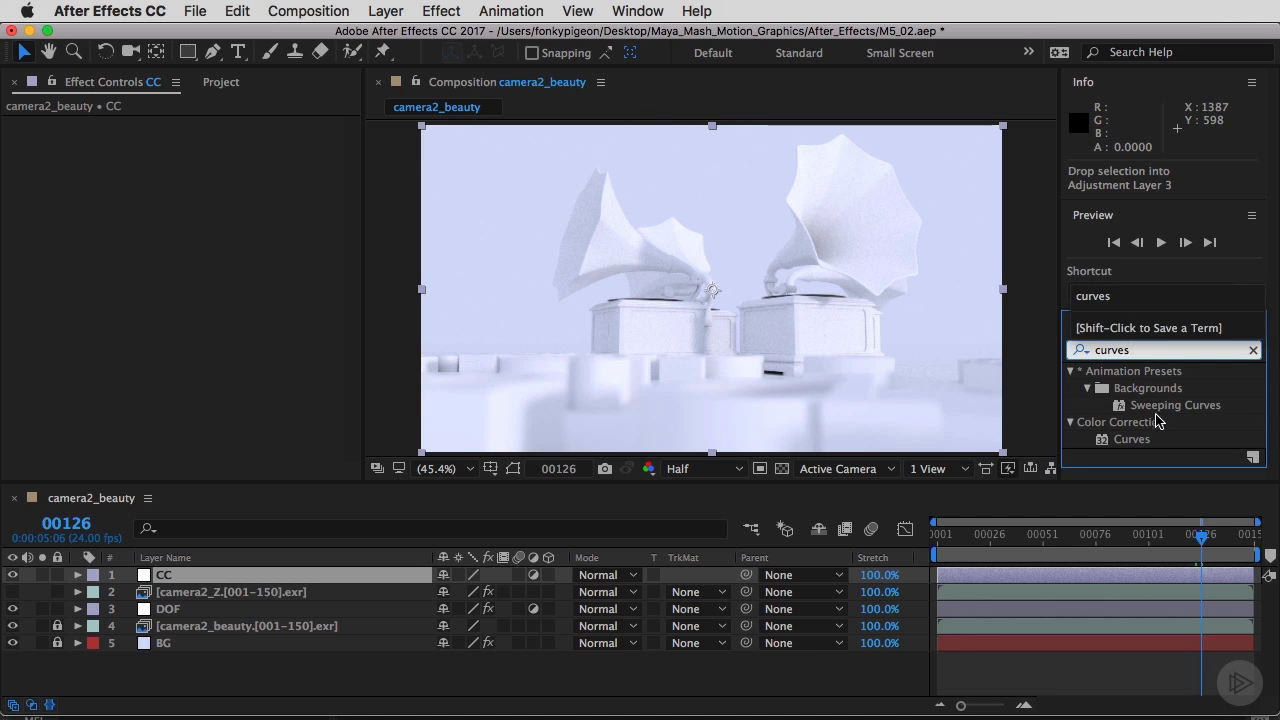
drag(1132, 439, 167, 582)
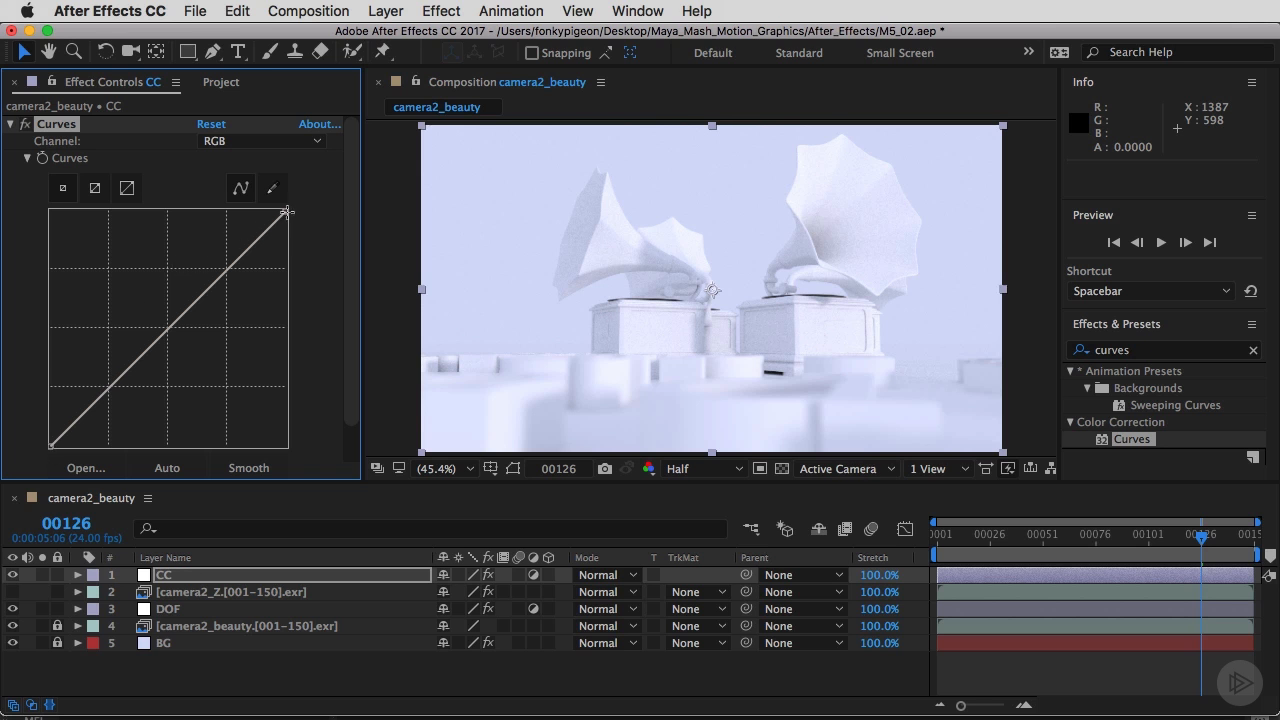
Try drawing a flattened shadow section on the RGB curve with the pencil and smoothing it.
click(287, 212)
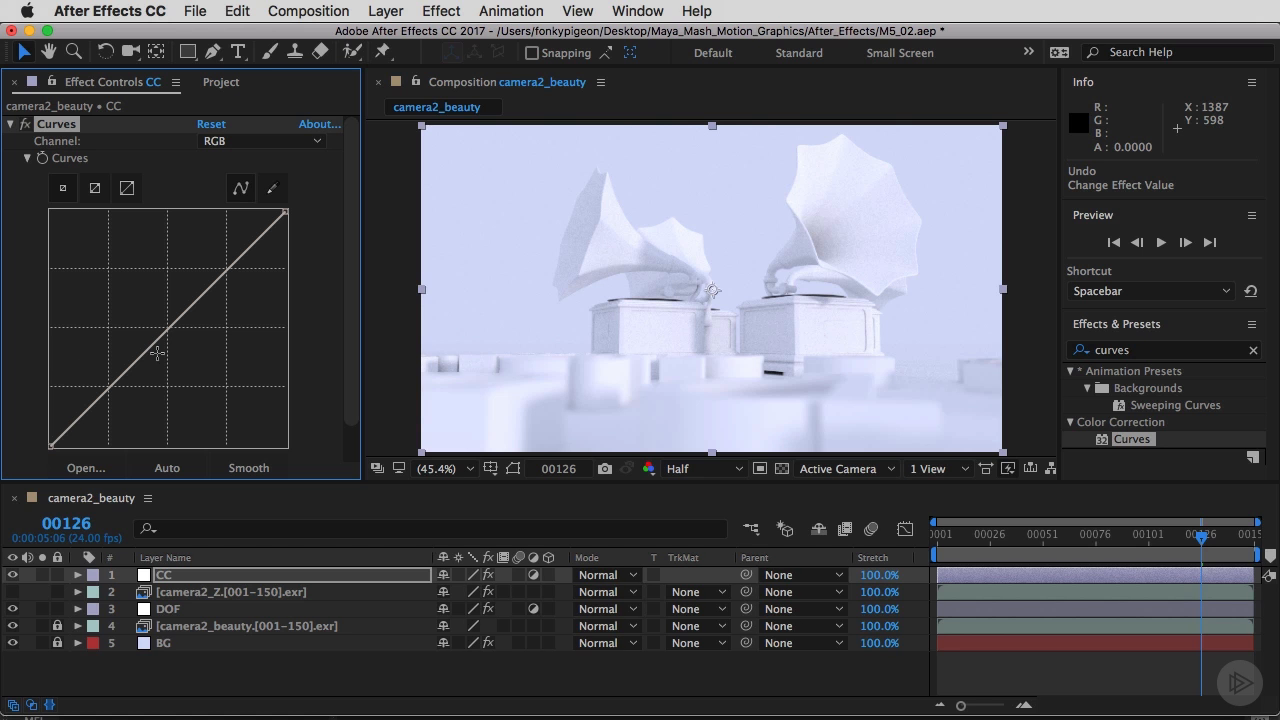
click(271, 190)
drag(55, 368, 128, 370)
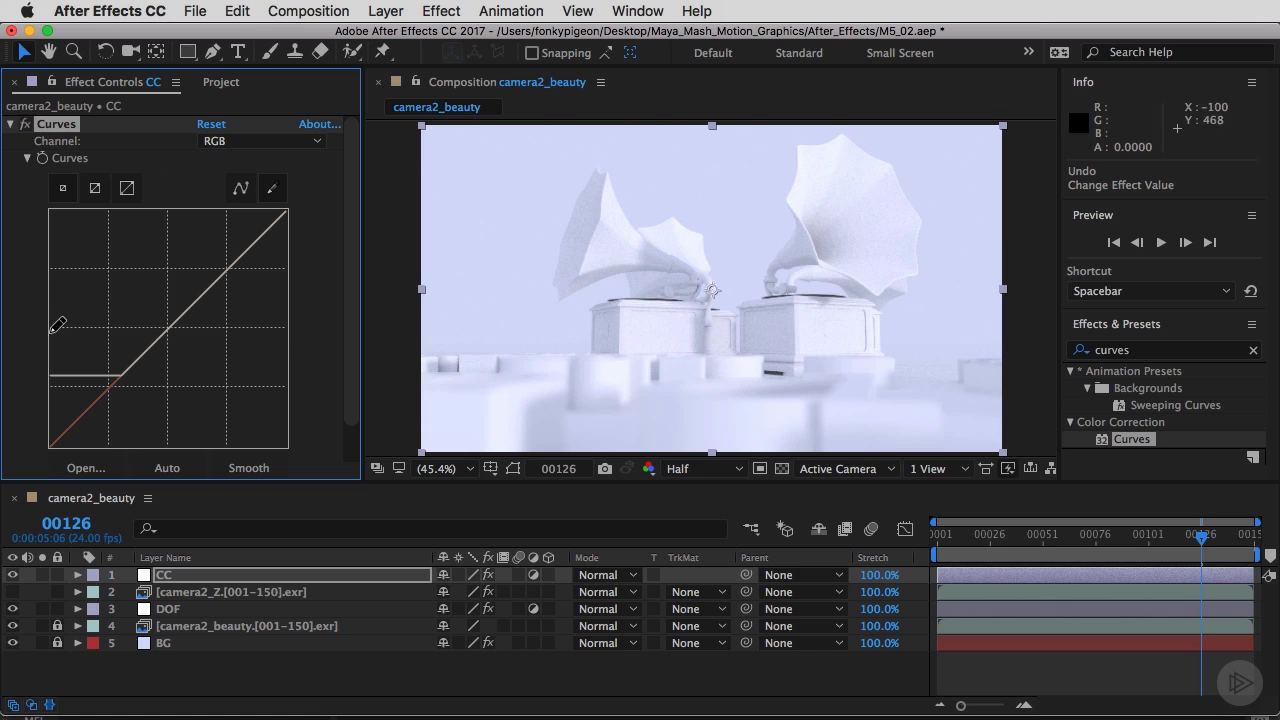
drag(56, 324, 182, 314)
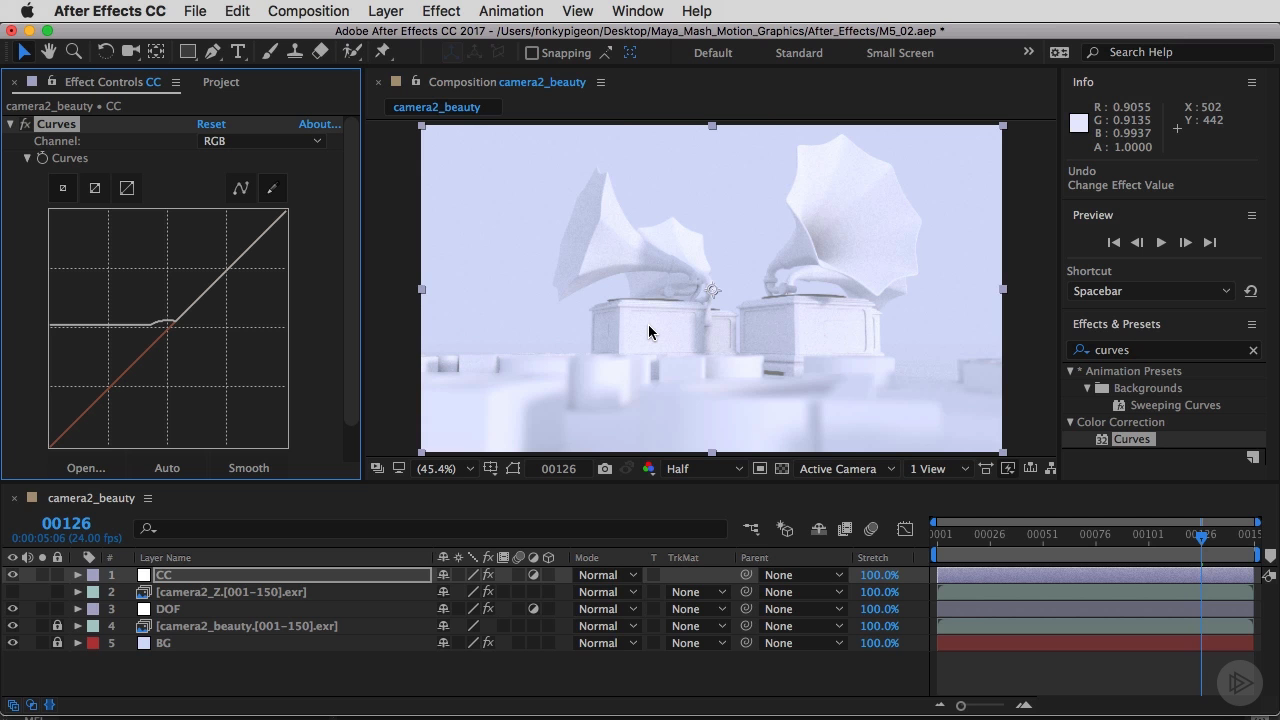
click(242, 190)
drag(168, 321, 82, 344)
Reset Curves and pencil a flat, lifted shadow segment onto the RGB curve.
click(211, 127)
click(272, 188)
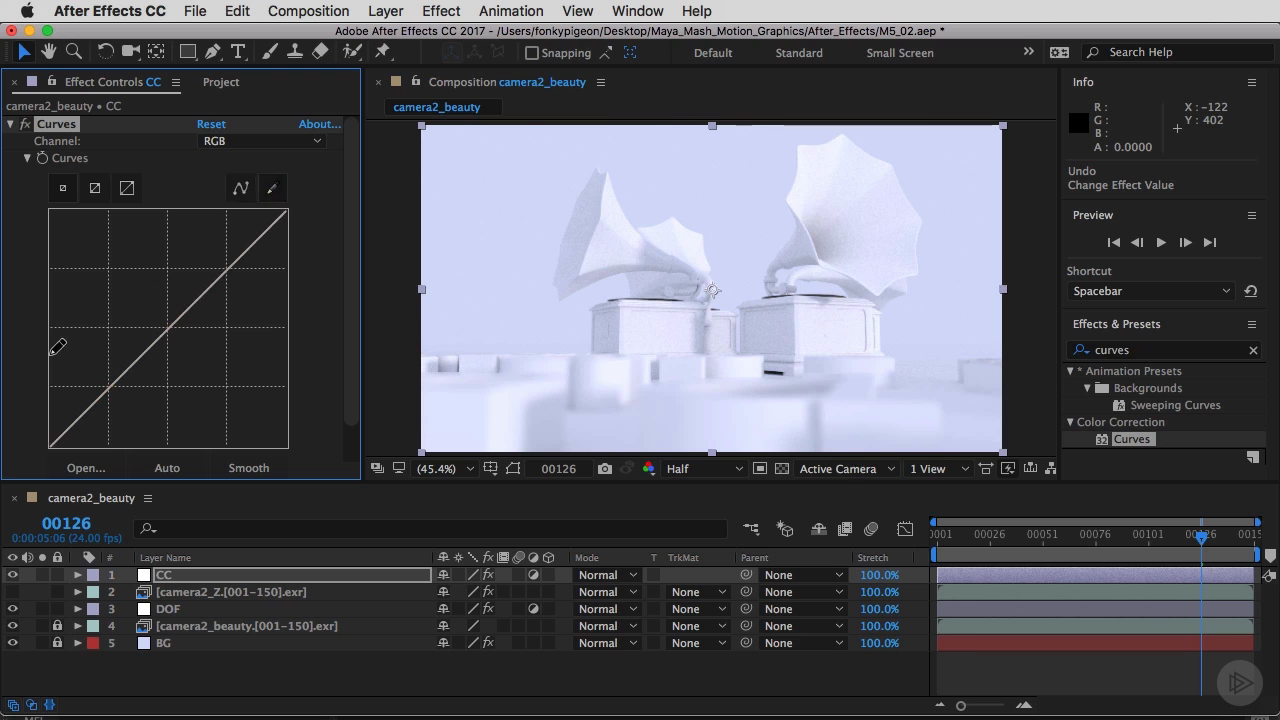
drag(50, 354, 150, 343)
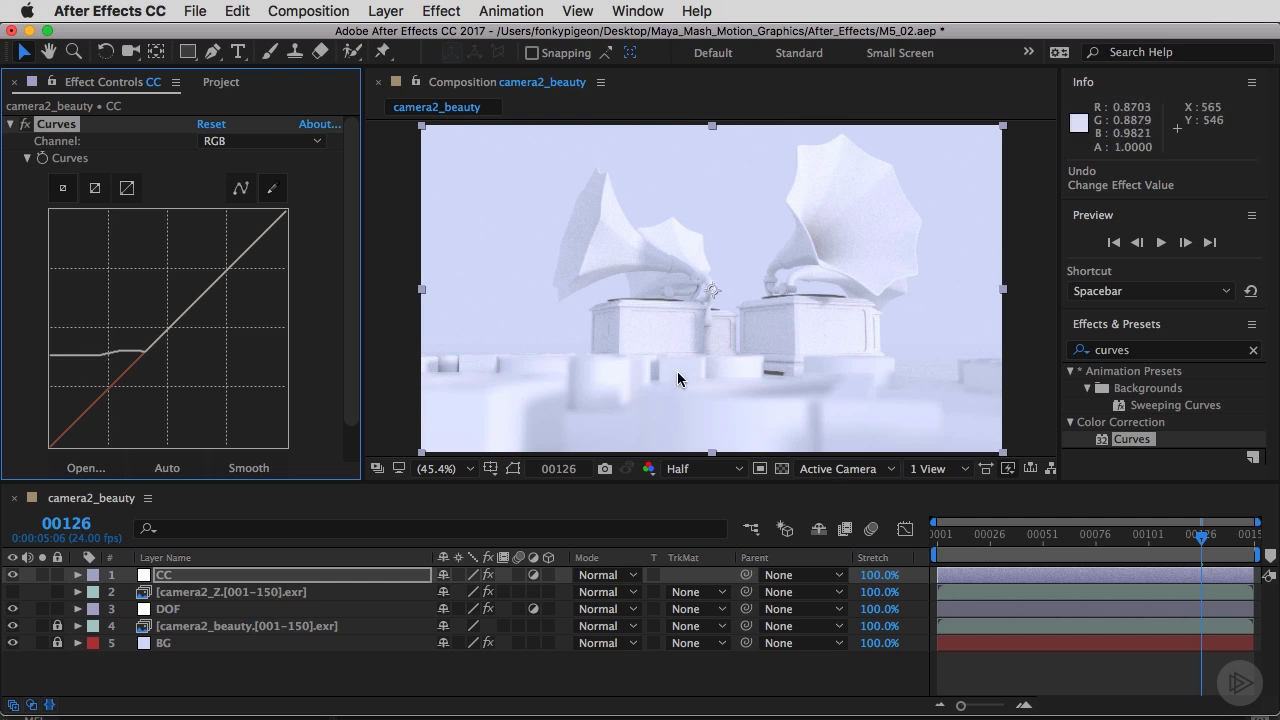
Add Hue/Saturation to the CC layer and set Master Saturation to -100.
click(1140, 350)
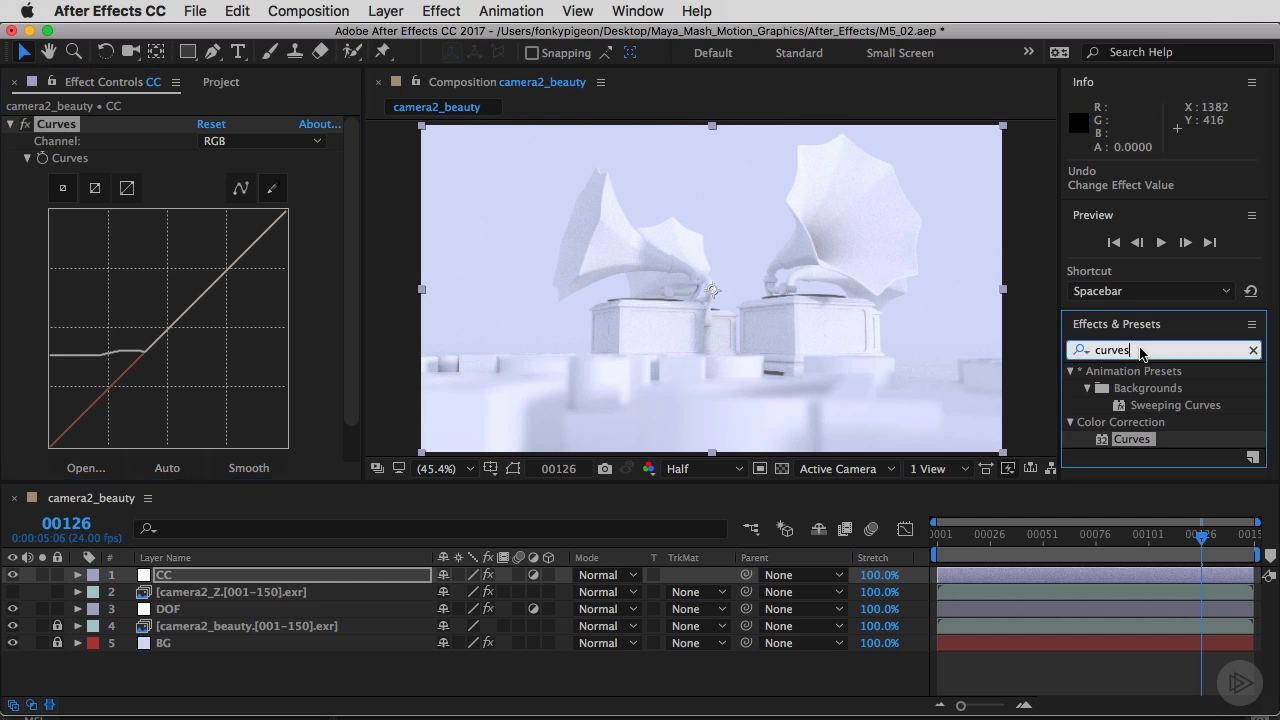
text(hue)
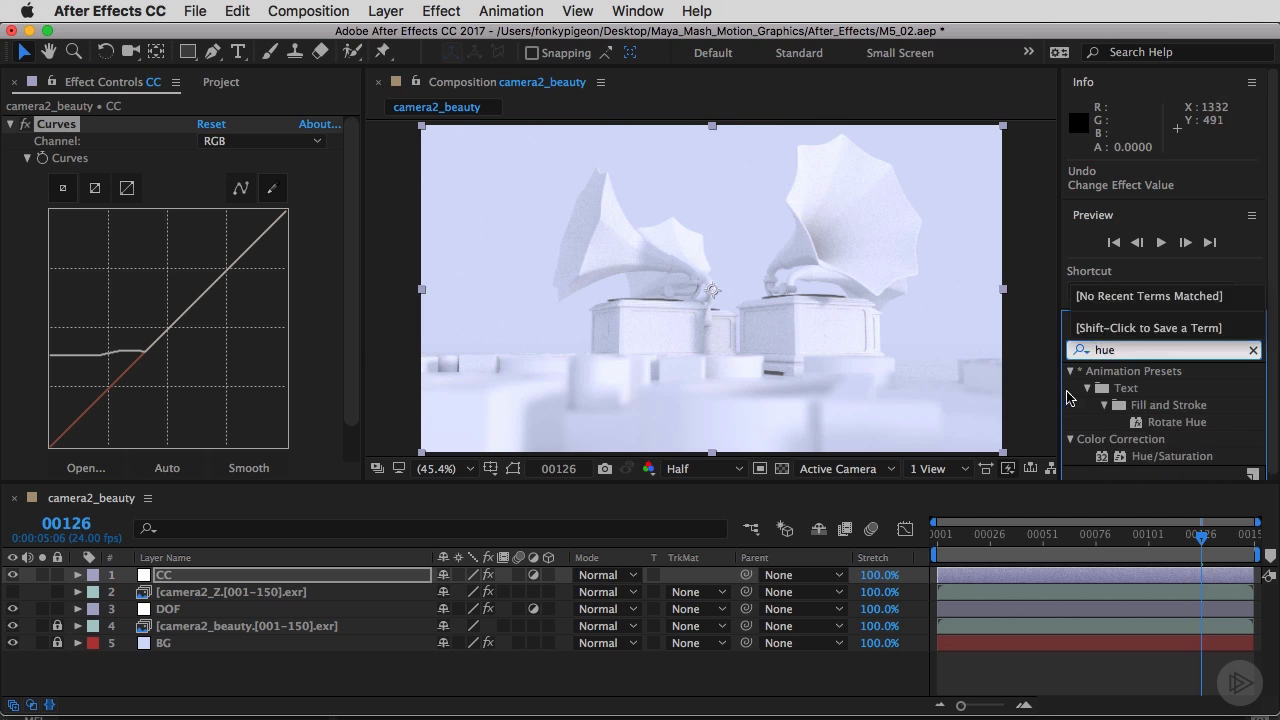
drag(1152, 456, 212, 124)
drag(189, 305, 56, 305)
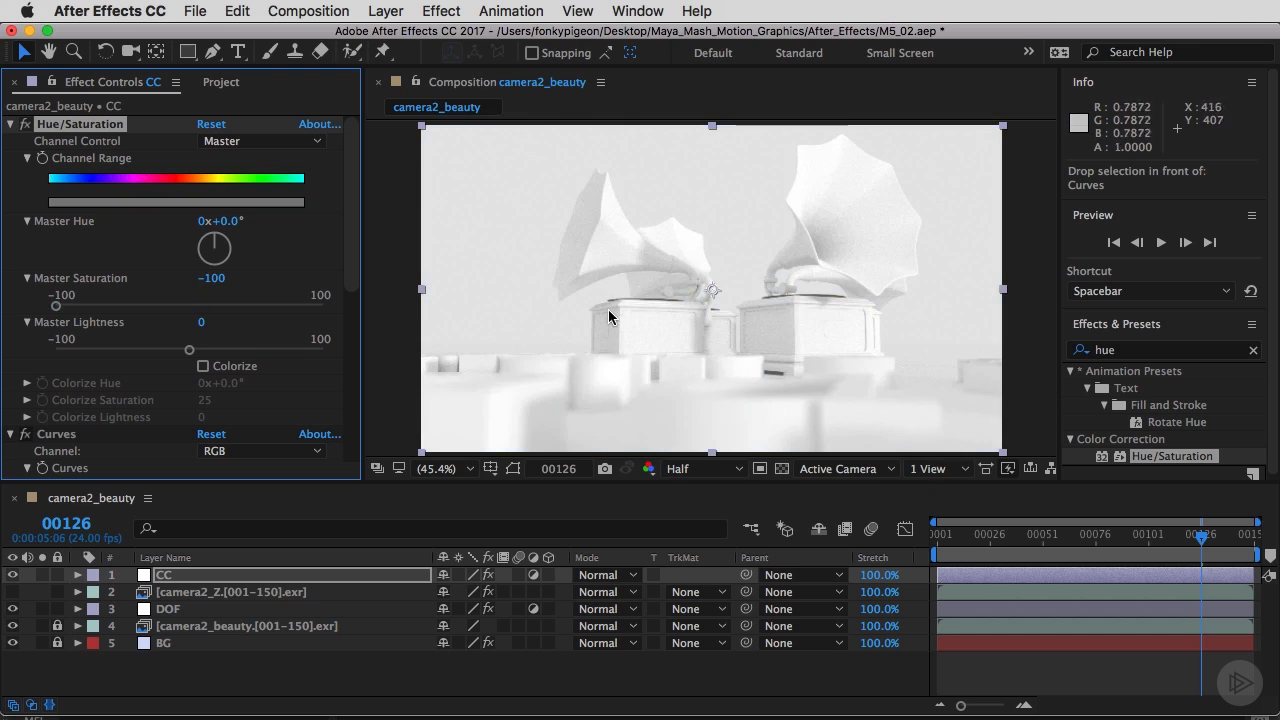
Redraw the RGB curve's flat shadow segment with the pencil at a slightly higher level.
drag(349, 245, 367, 401)
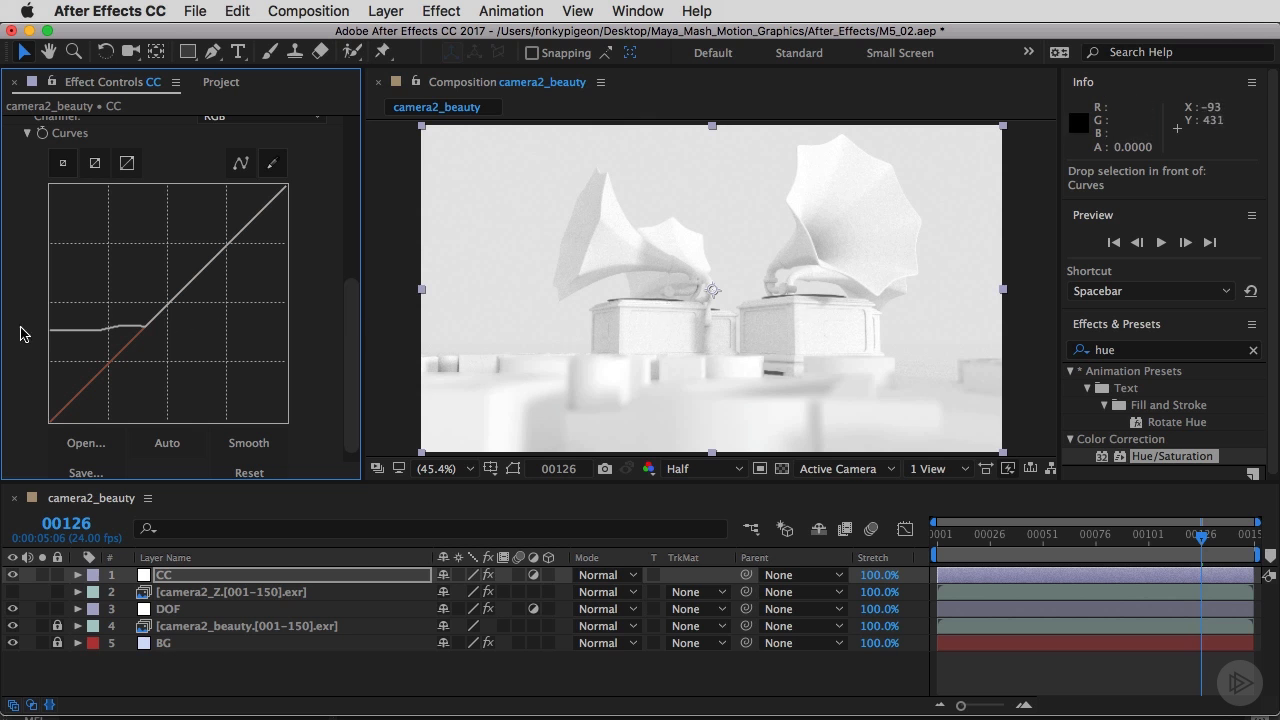
drag(50, 317, 153, 318)
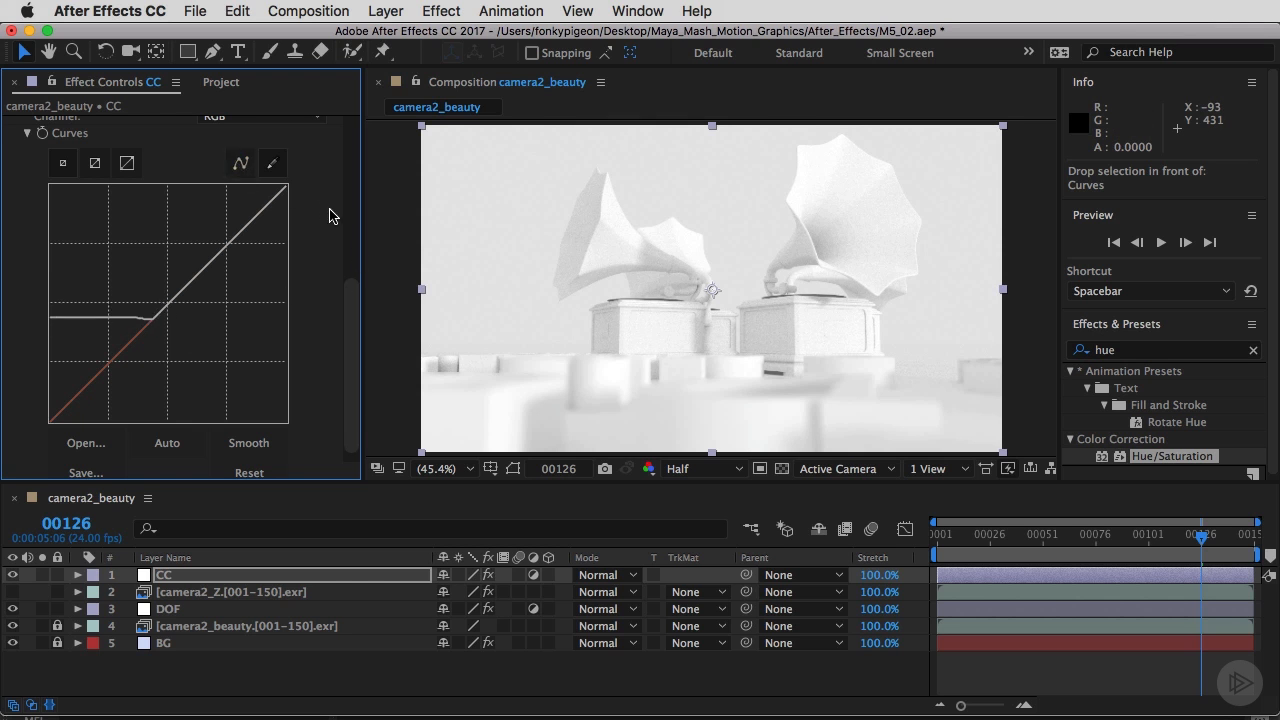
Delete the Hue/Saturation effect from the CC layer.
scroll(325, 210, up, 5)
click(67, 125)
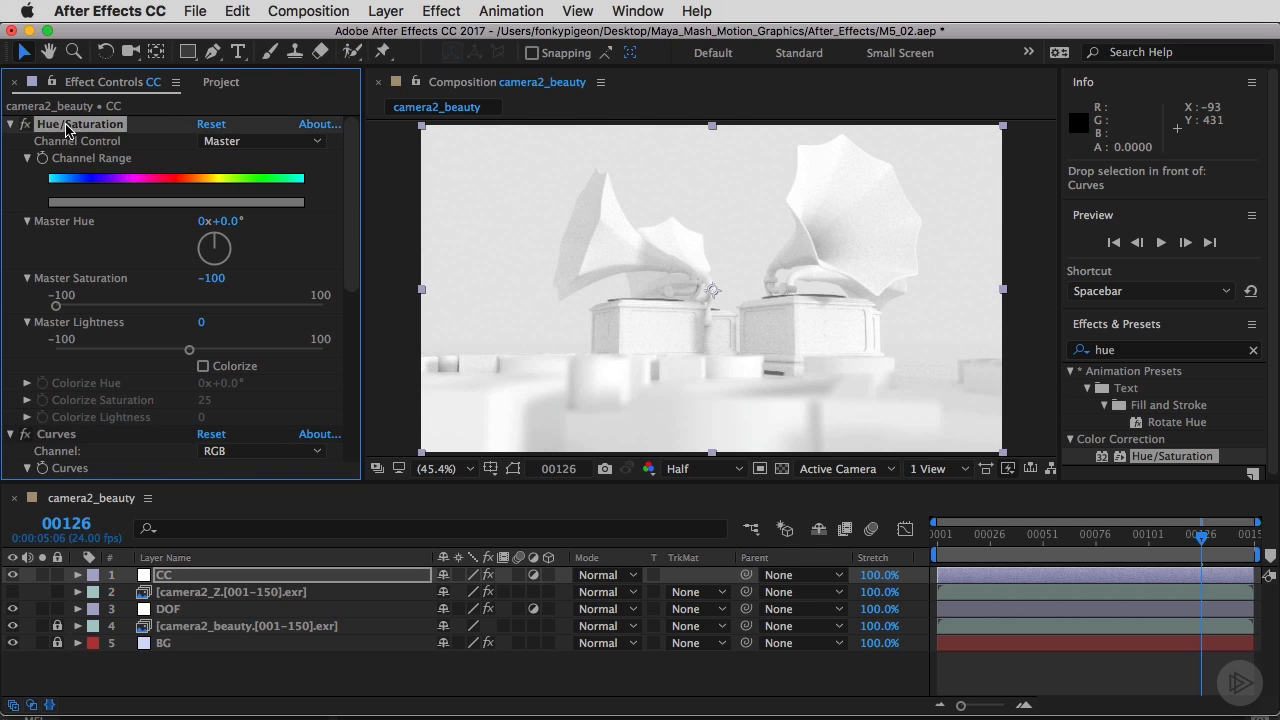
key(Delete)
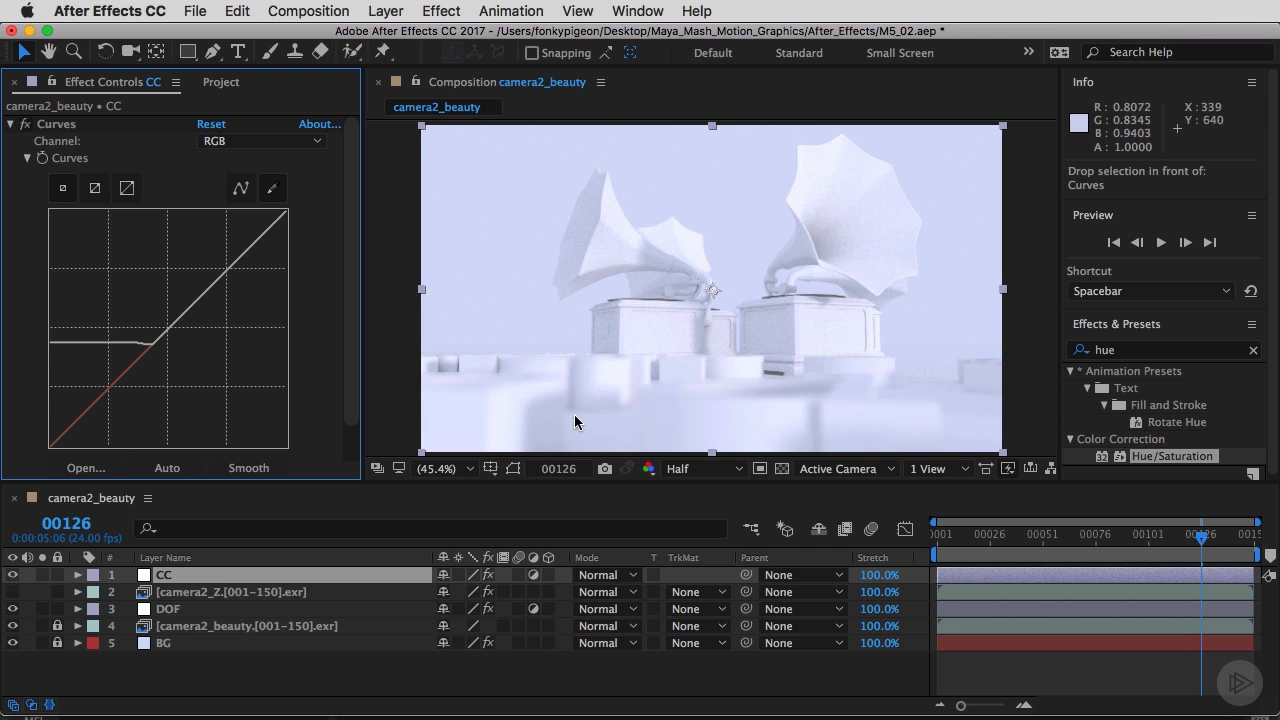
Switch the curve to the Blue channel and pencil a flat, raised shadow segment.
click(221, 150)
click(229, 219)
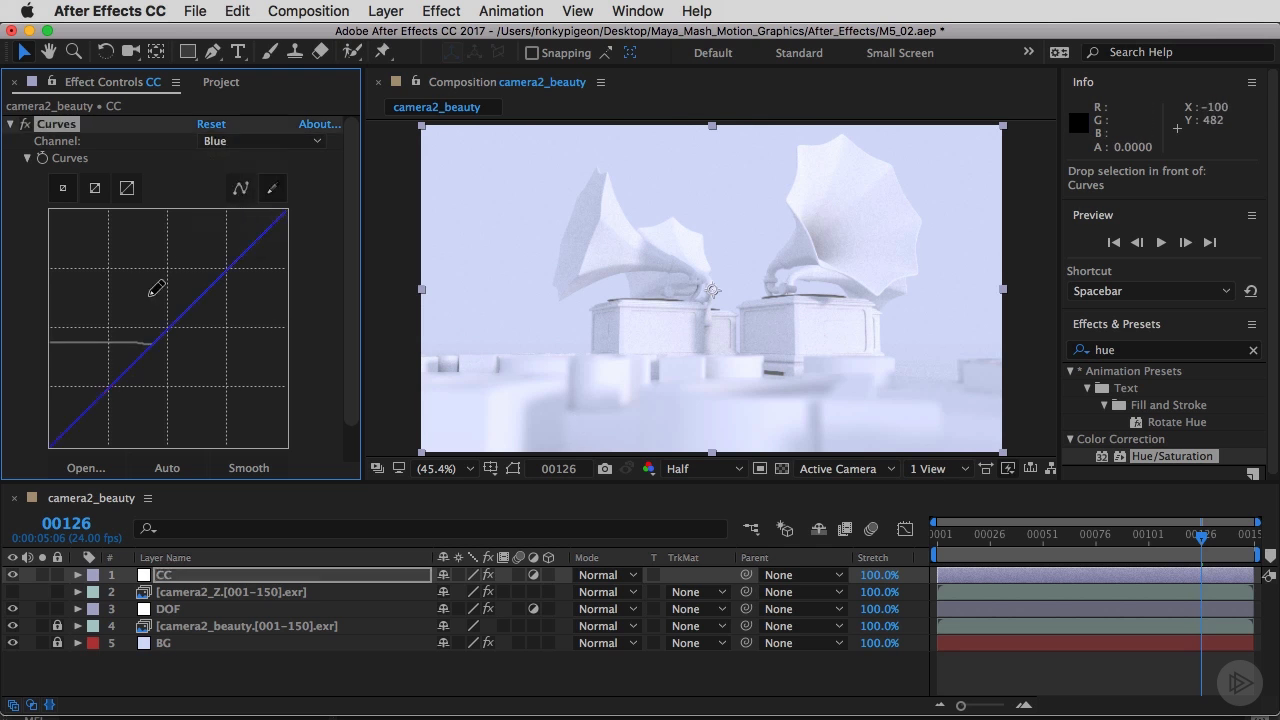
drag(76, 320, 172, 320)
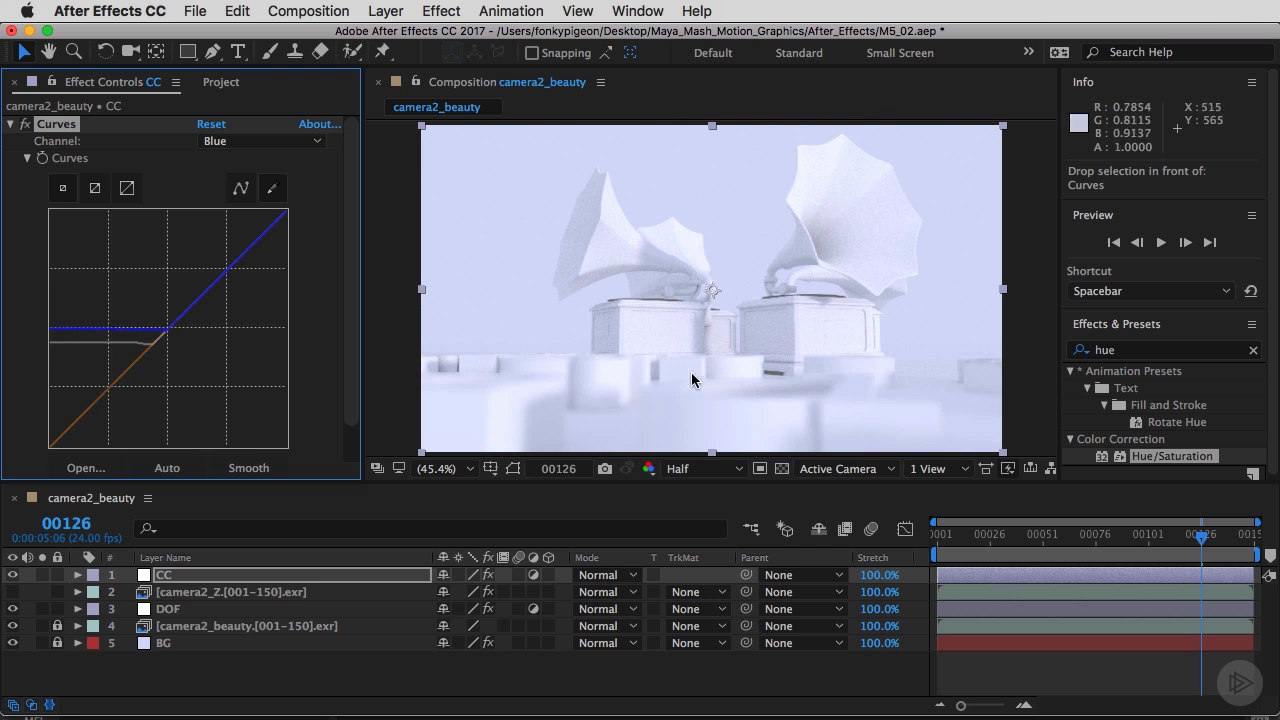
Switch to the Red channel and pencil a flat shadow segment onto its curve.
click(254, 143)
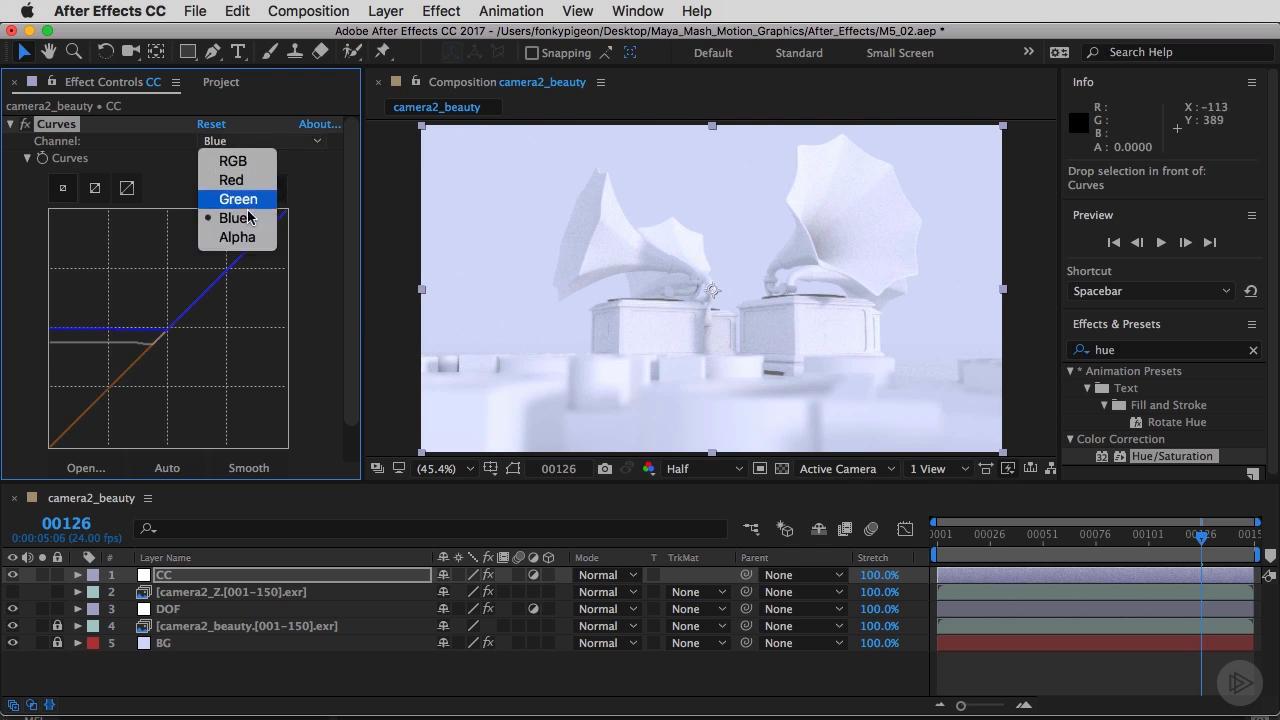
click(234, 180)
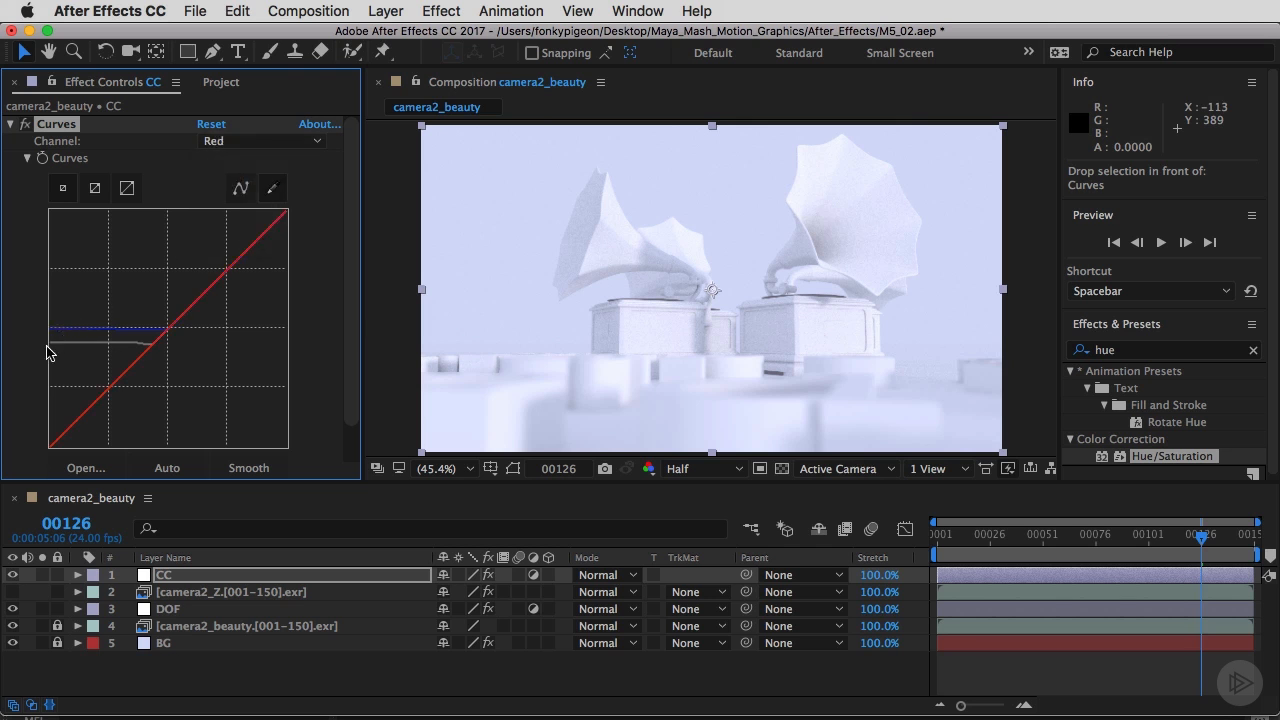
drag(51, 342, 162, 328)
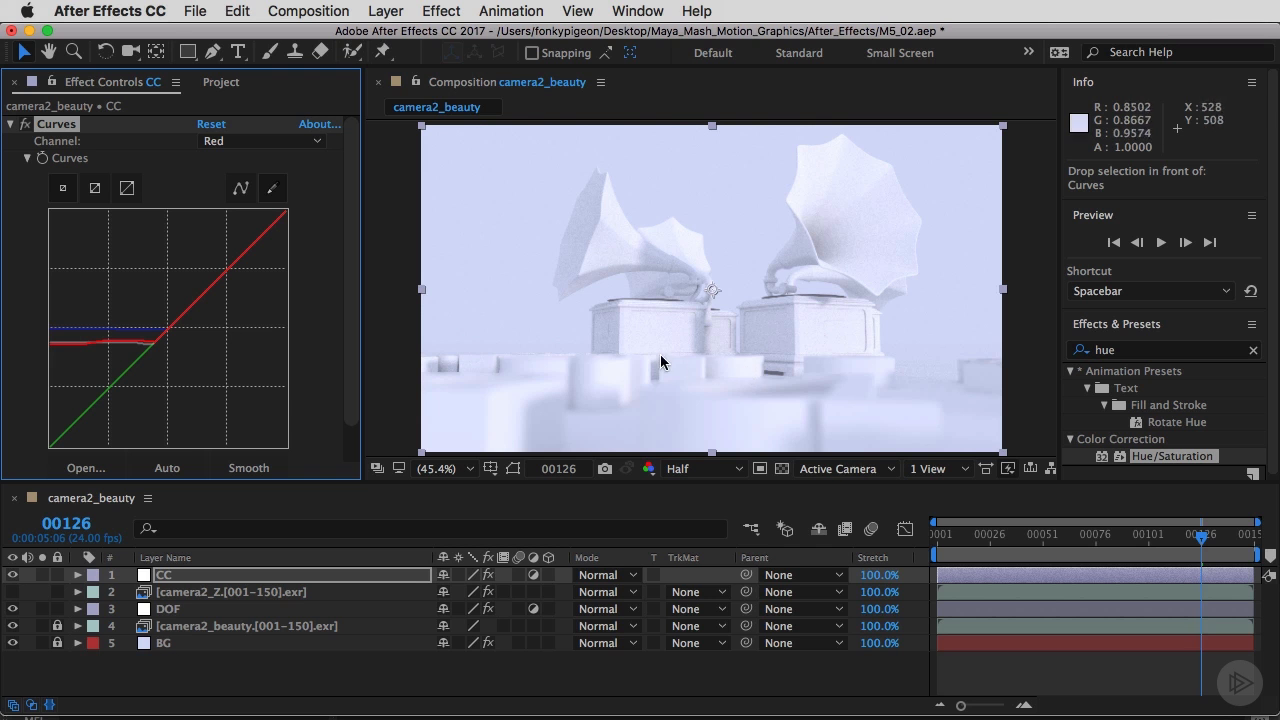
Search the effects for curves again and add a second Curves effect to the CC layer.
click(1254, 351)
click(1163, 351)
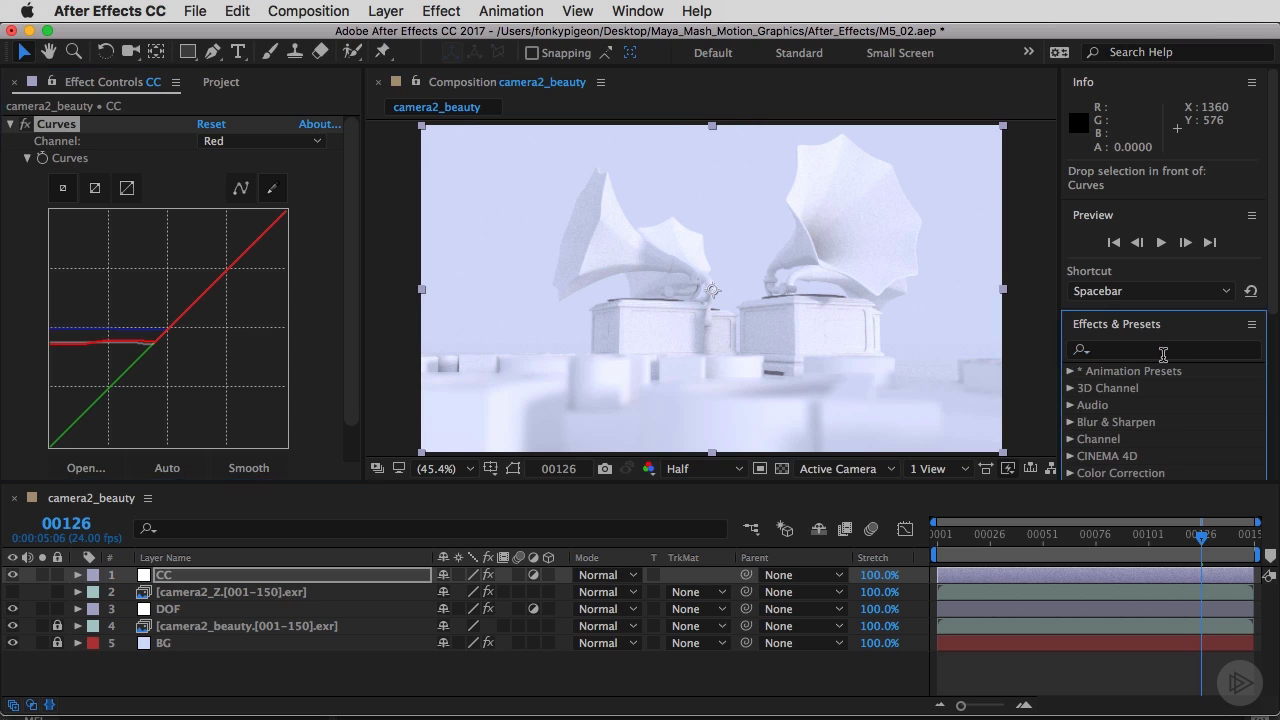
click(1150, 352)
text(curves)
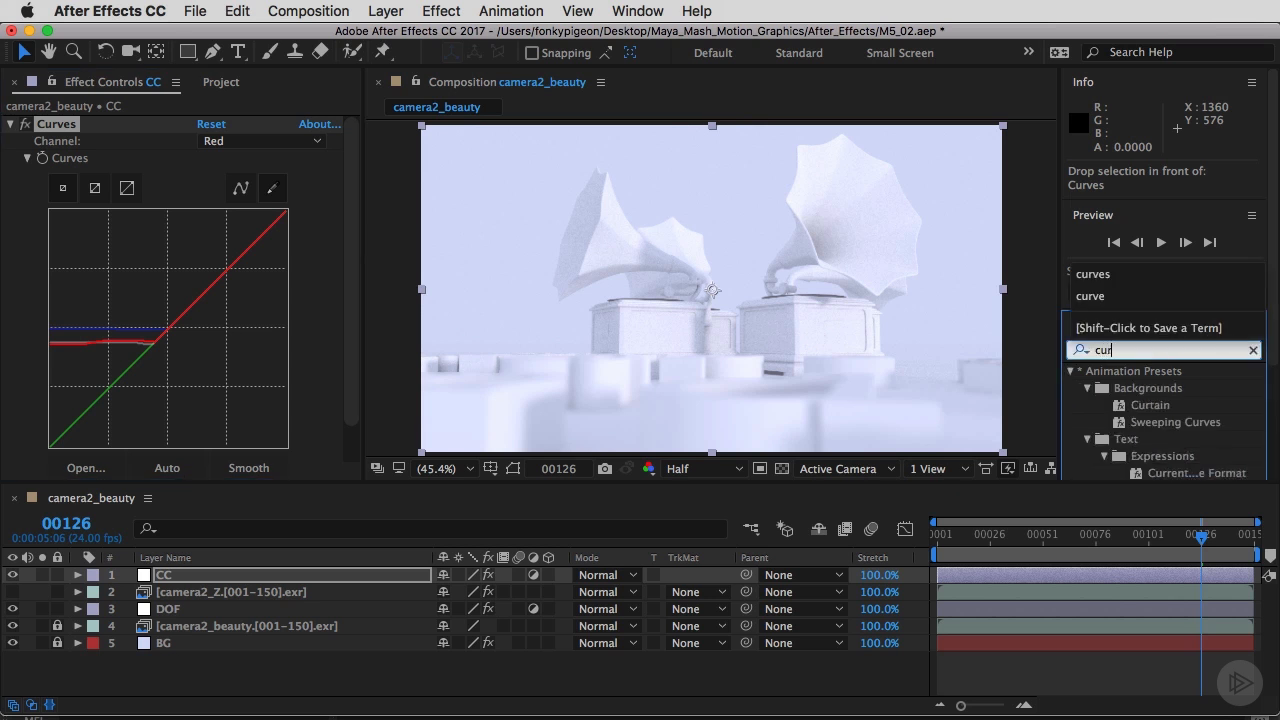
click(1128, 440)
drag(1128, 440, 166, 577)
mouse_move(352, 350)
mouse_down()
mouse_move(353, 407)
mouse_move(353, 347)
mouse_up()
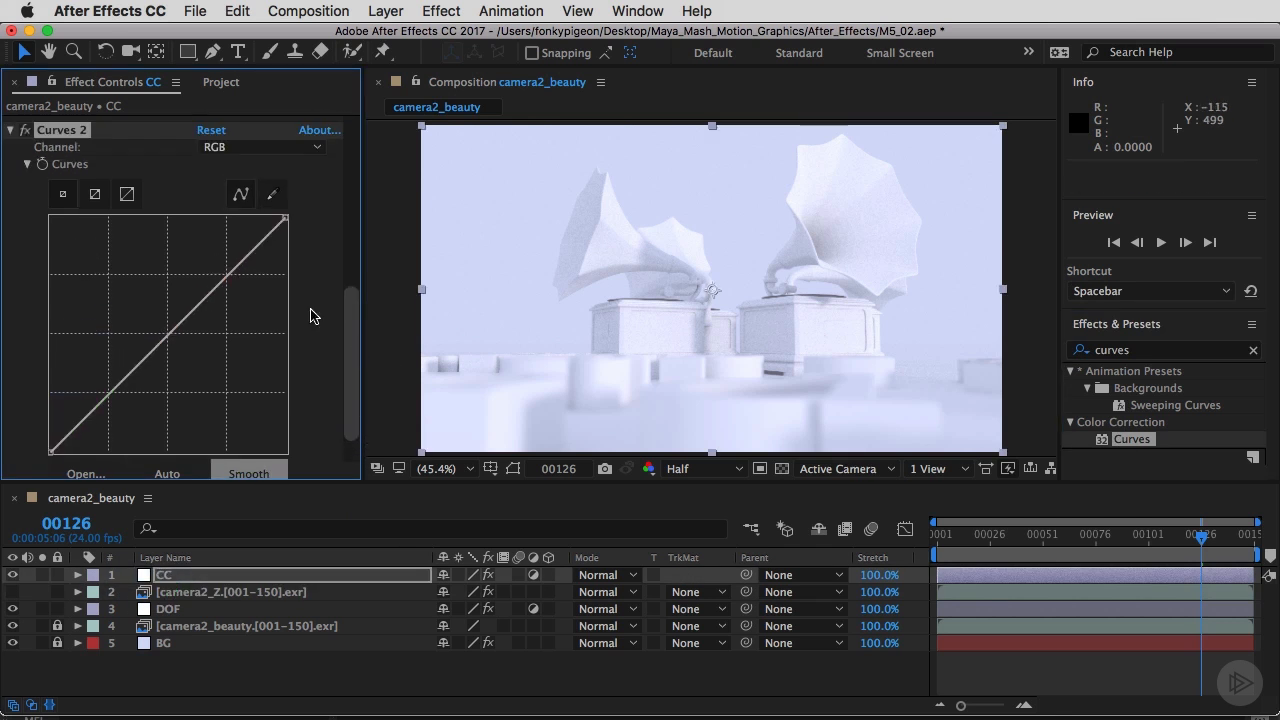
On the second Curves, switch to the Red channel and bend its curve downward through the midtones.
click(230, 148)
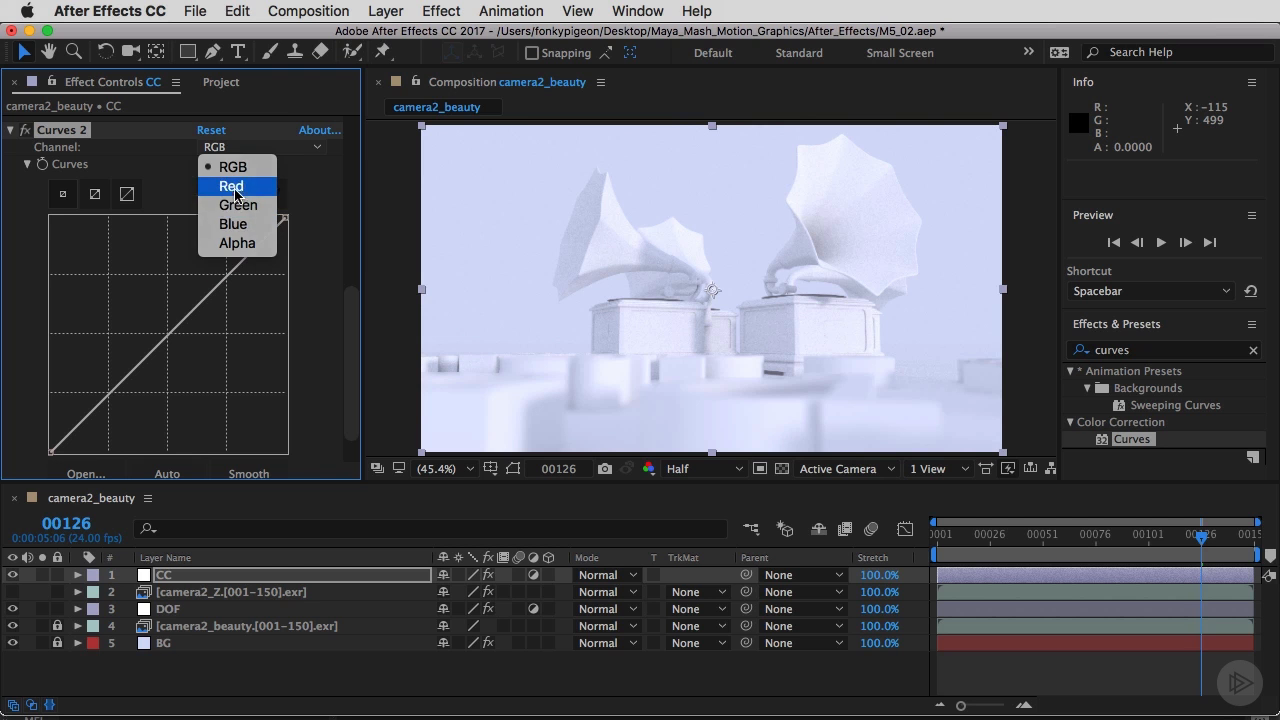
click(231, 186)
drag(170, 332, 186, 349)
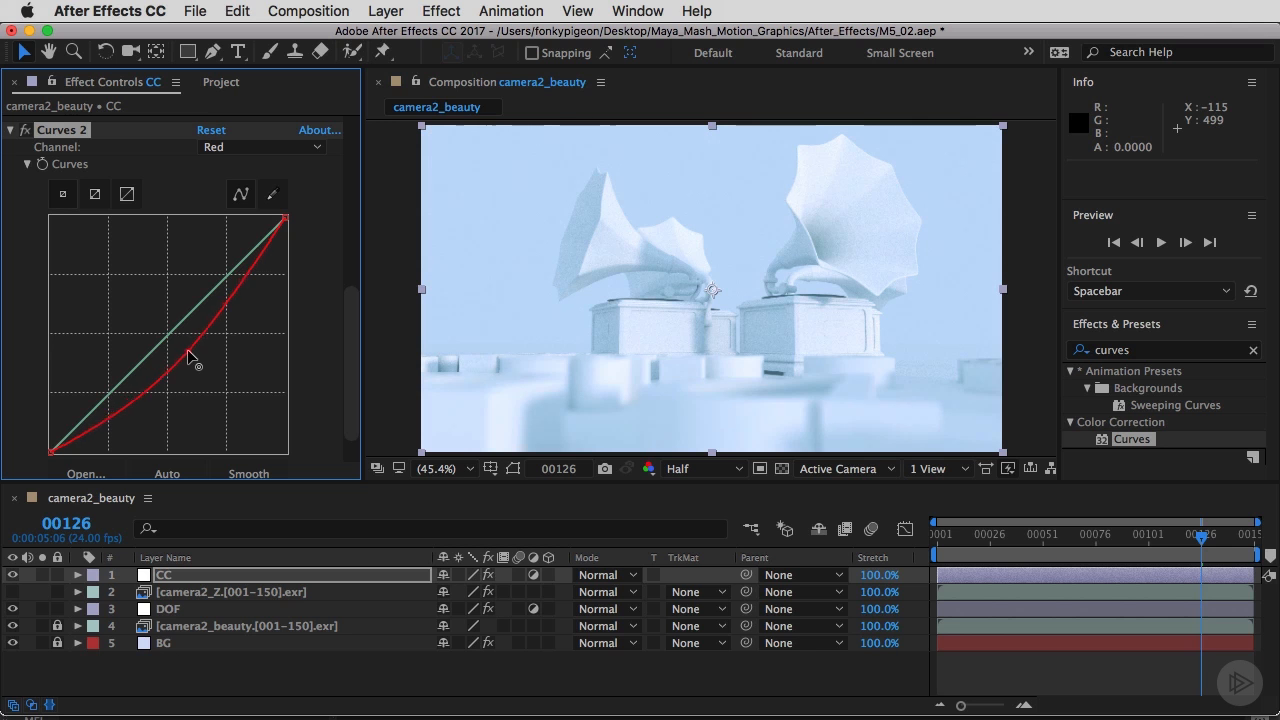